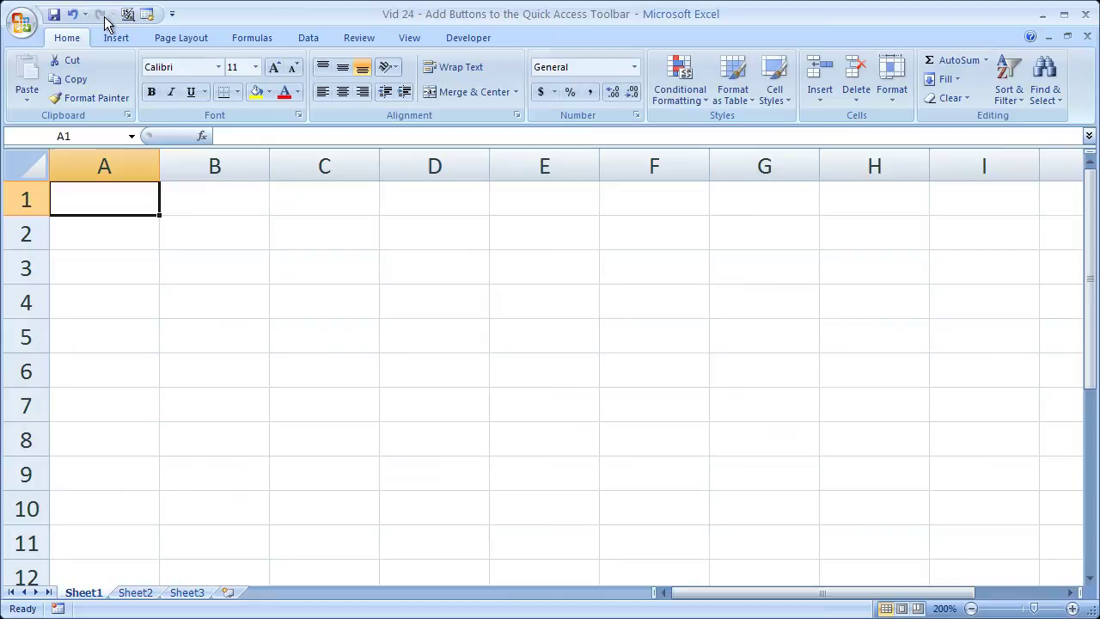
Step: Examine the Popular Commands and All Commands lists available for customizing the Quick Access Toolbar
left_click(172, 16)
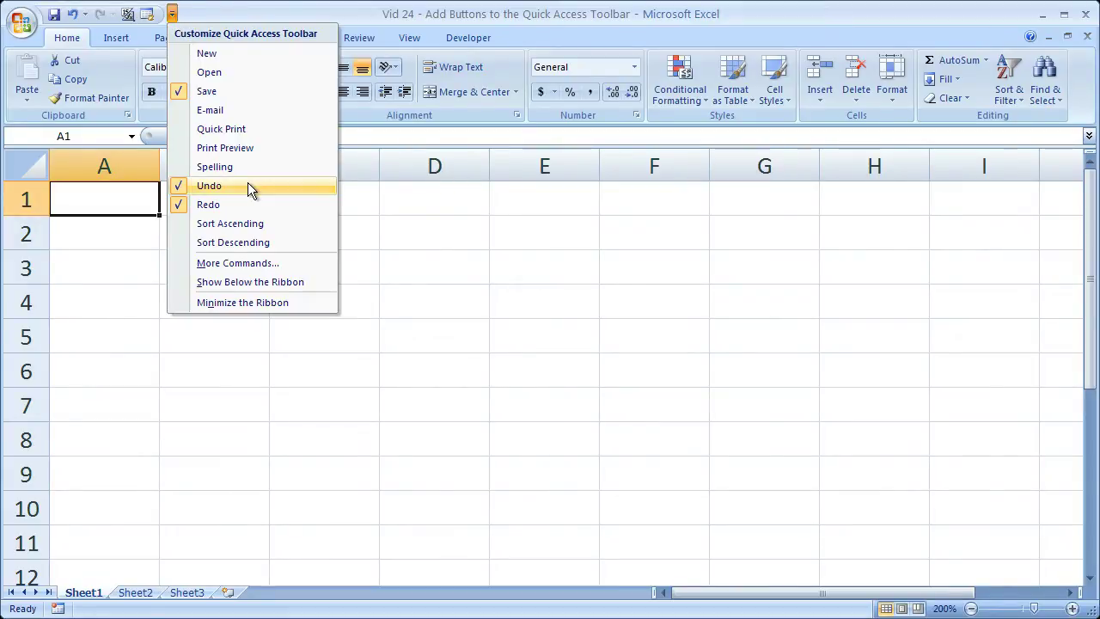
left_click(255, 273)
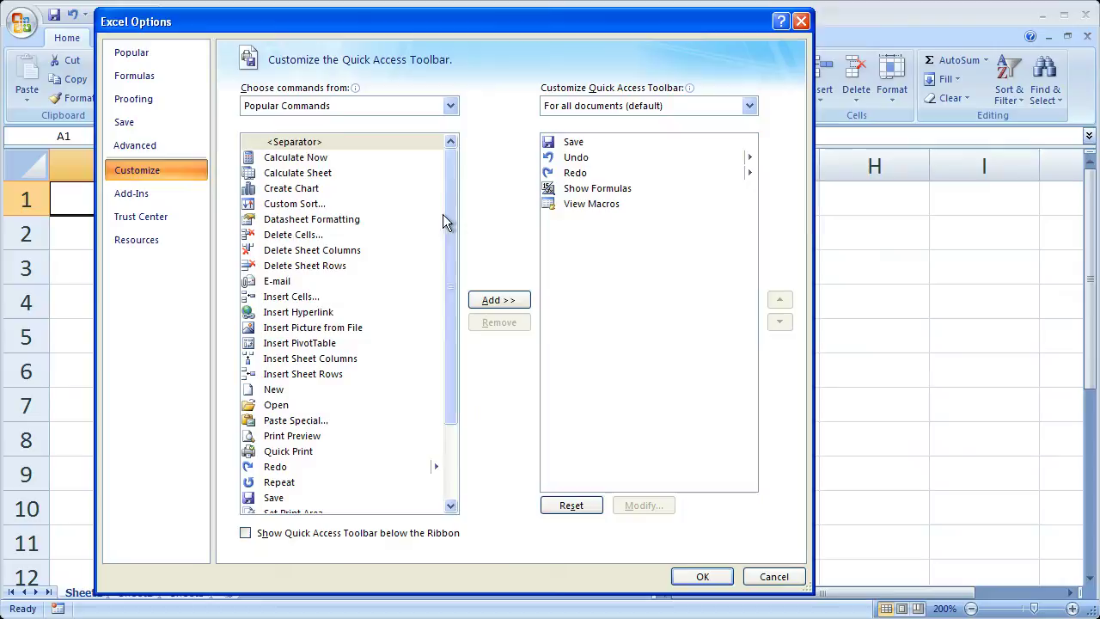
left_click_drag(457, 177, 452, 282)
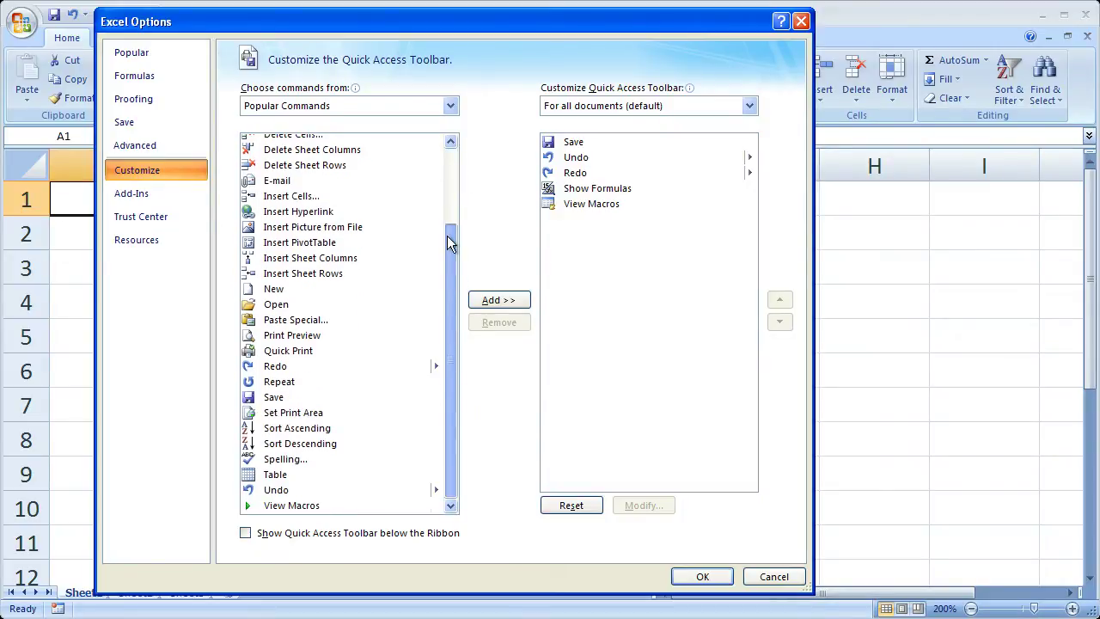
left_click_drag(450, 238, 449, 140)
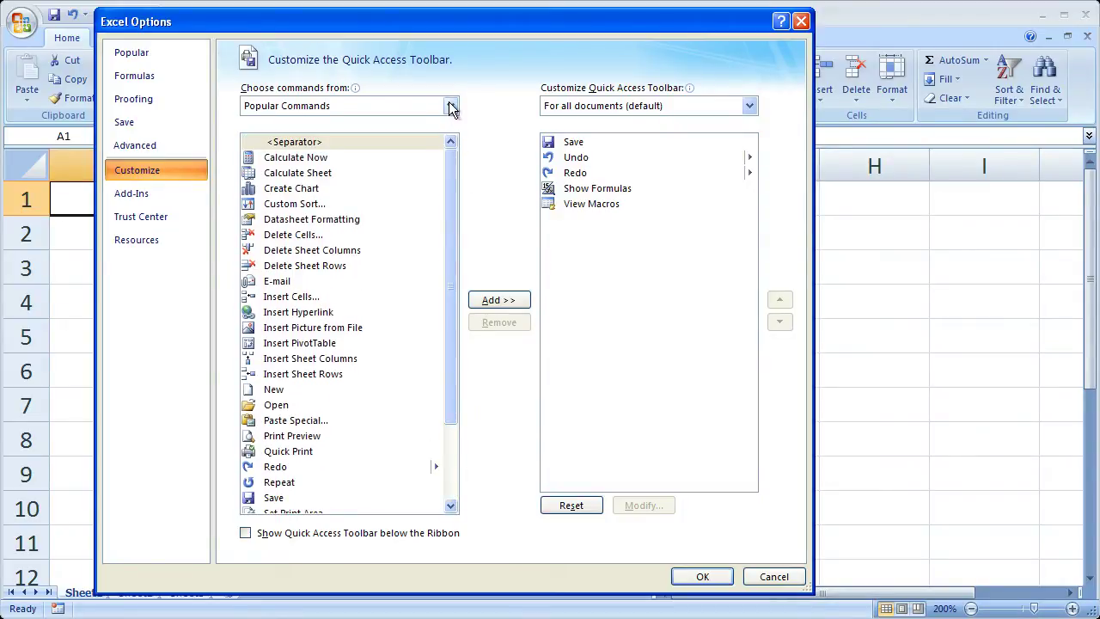
left_click(451, 105)
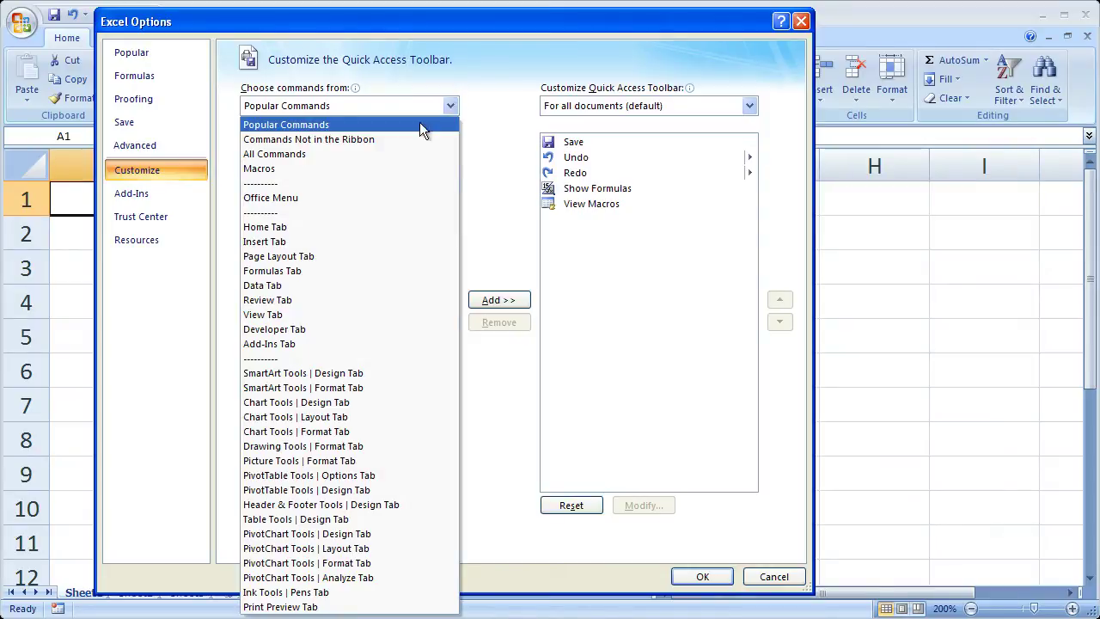
left_click(360, 151)
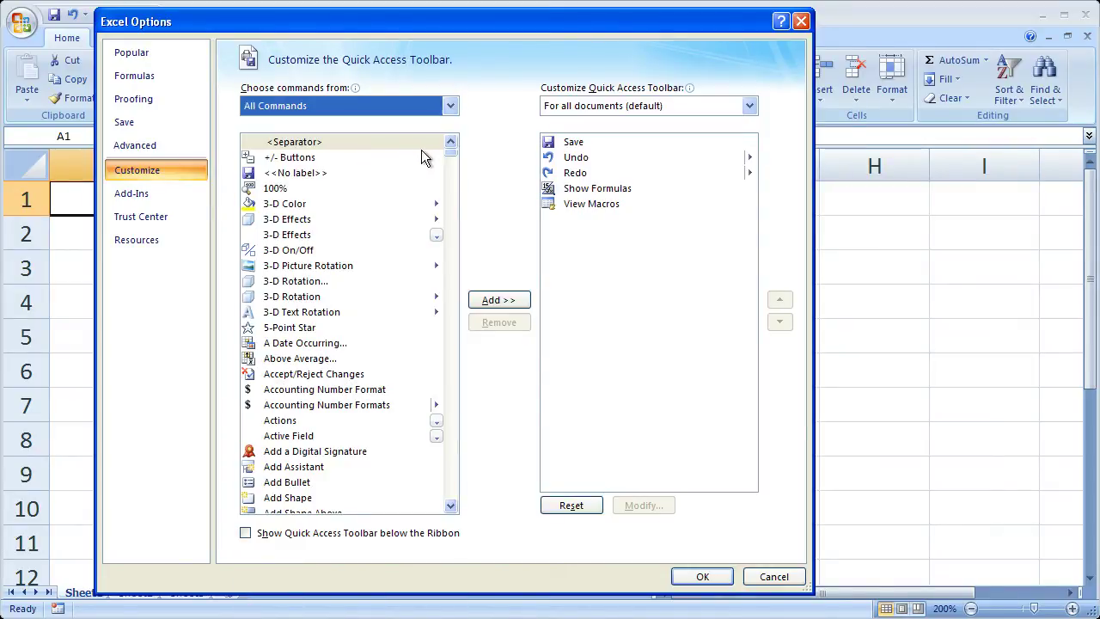
mouse_move(450, 149)
left_mouse_down()
mouse_move(459, 510)
mouse_move(461, 142)
left_mouse_up()
left_click(798, 24)
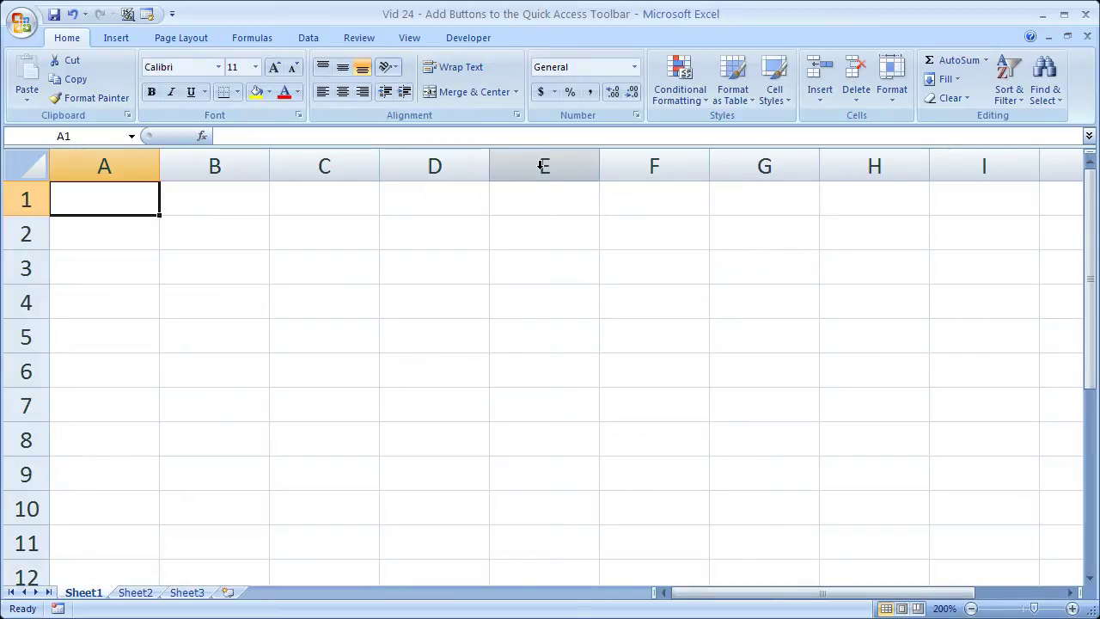
Step: Add the Data Validation command to the Quick Access Toolbar
left_click(308, 39)
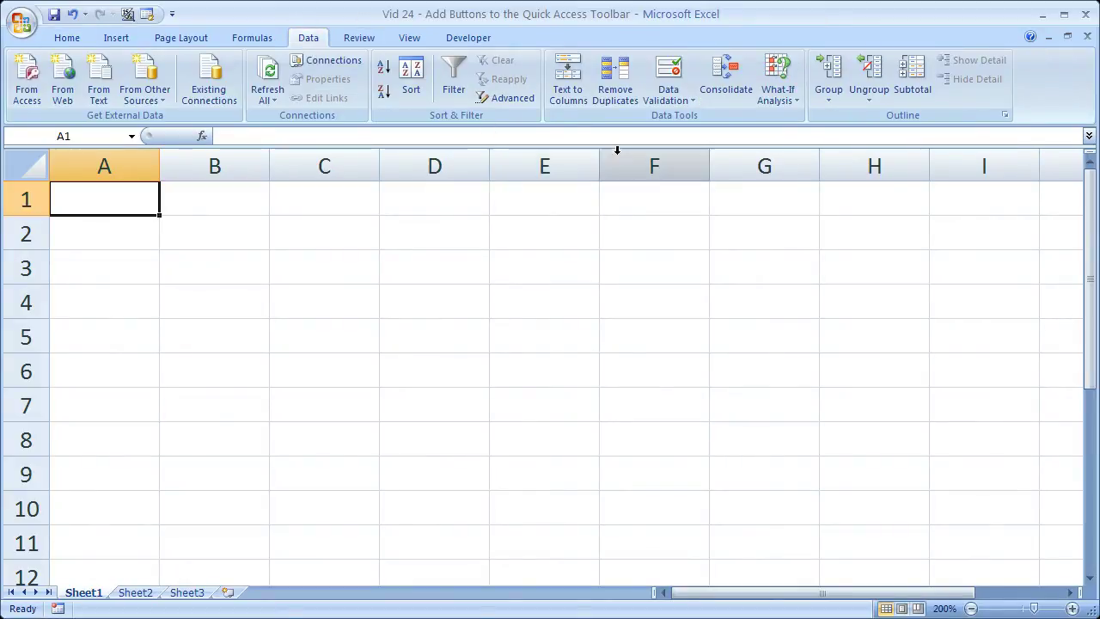
right_click(671, 79)
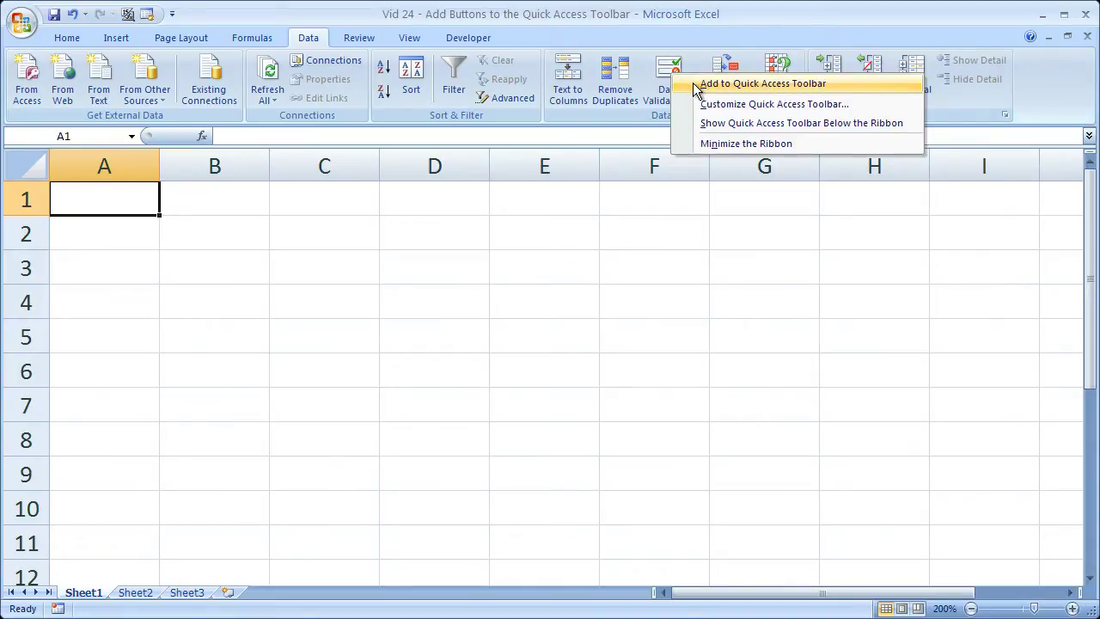
left_click(694, 86)
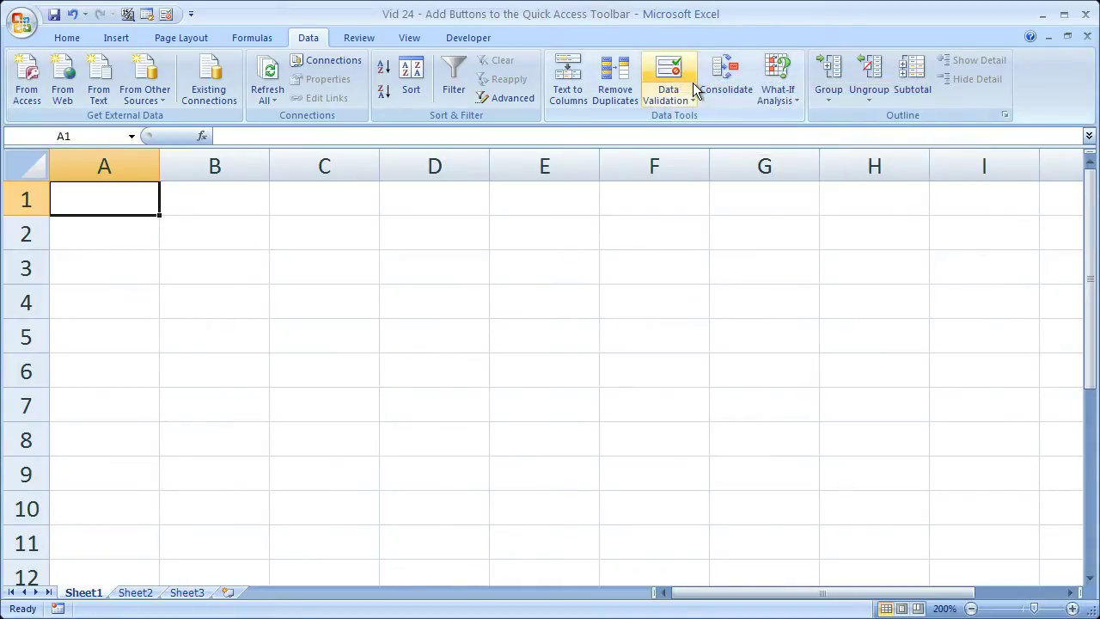
Step: Open the Data Validation dialog from the Quick Access Toolbar to view its settings, and close it
left_click(166, 19)
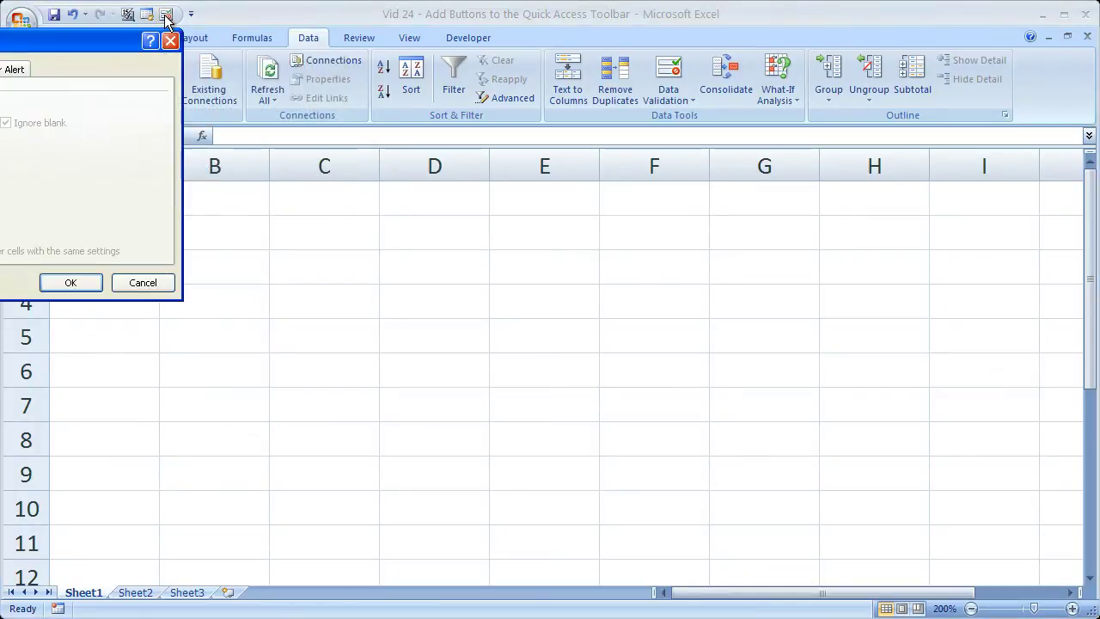
left_click_drag(99, 42, 426, 187)
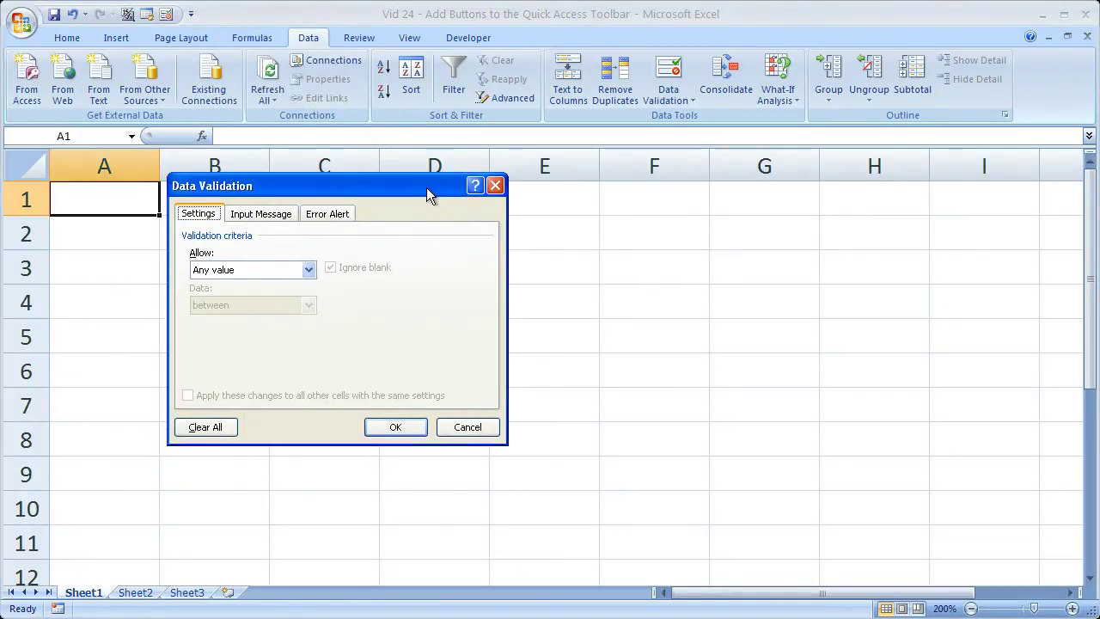
left_click(495, 186)
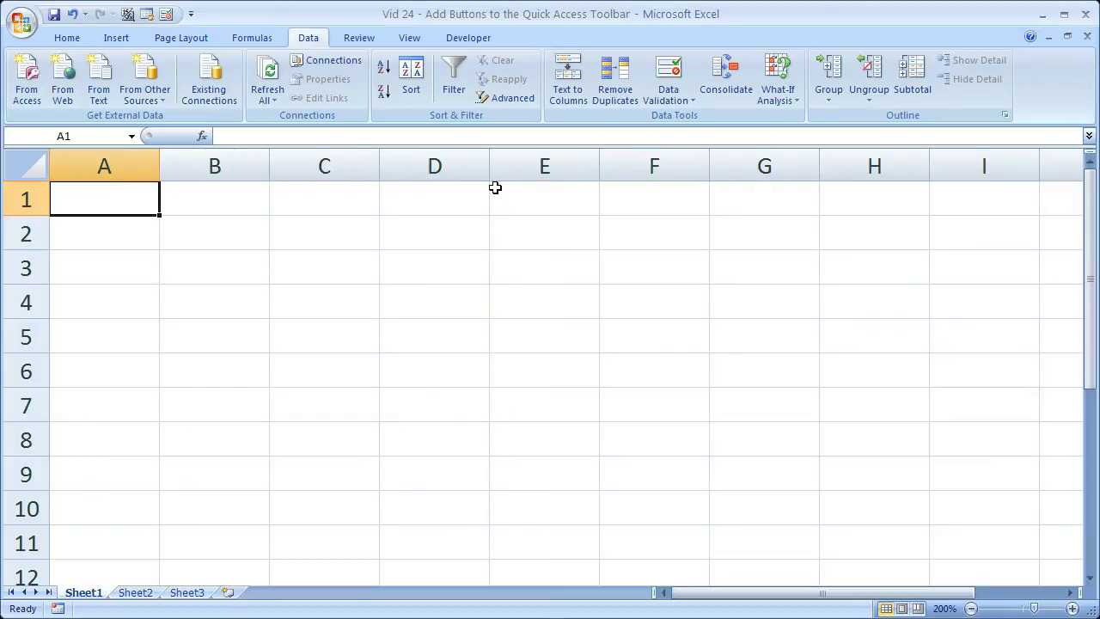
Step: Add the Filter, Sort and Refresh All commands to the Quick Access Toolbar
right_click(454, 79)
key("Escape")
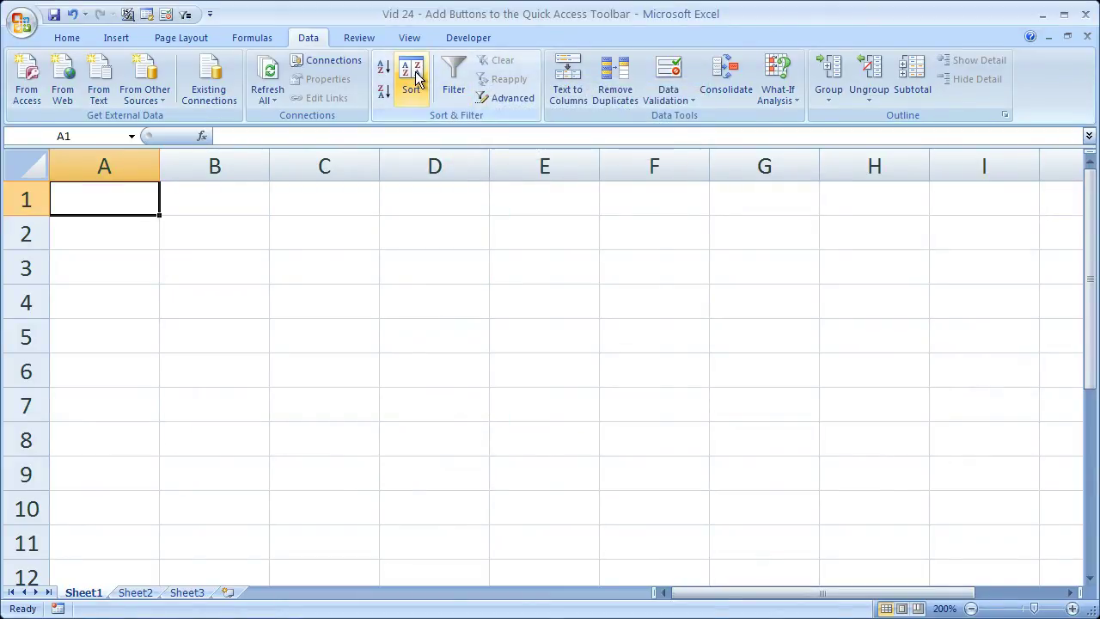
right_click(419, 77)
left_click(434, 87)
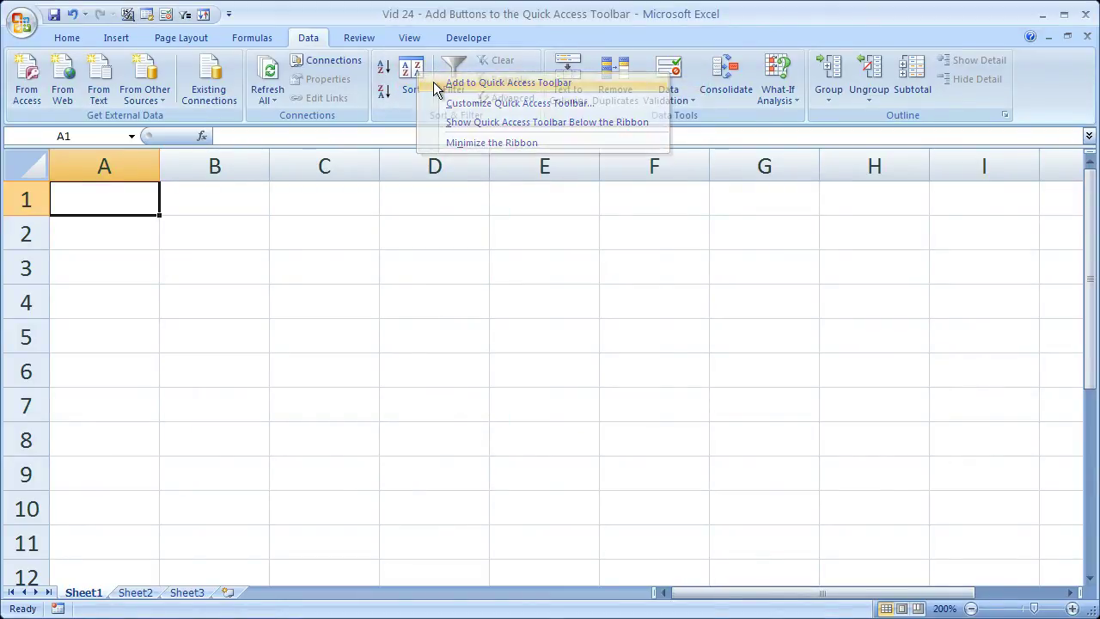
right_click(260, 70)
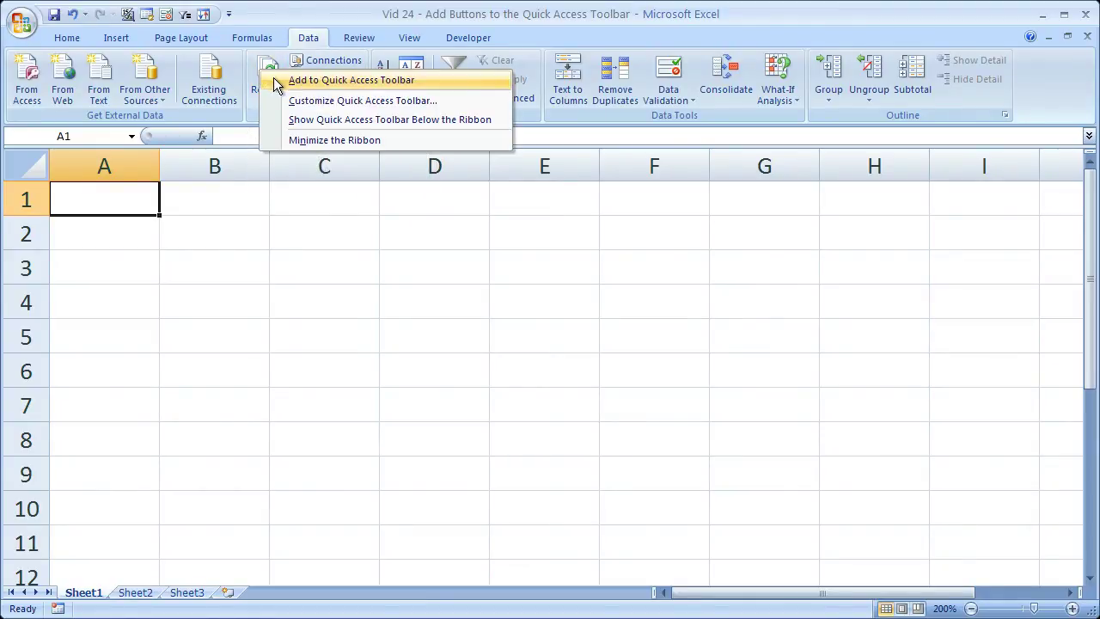
left_click(273, 79)
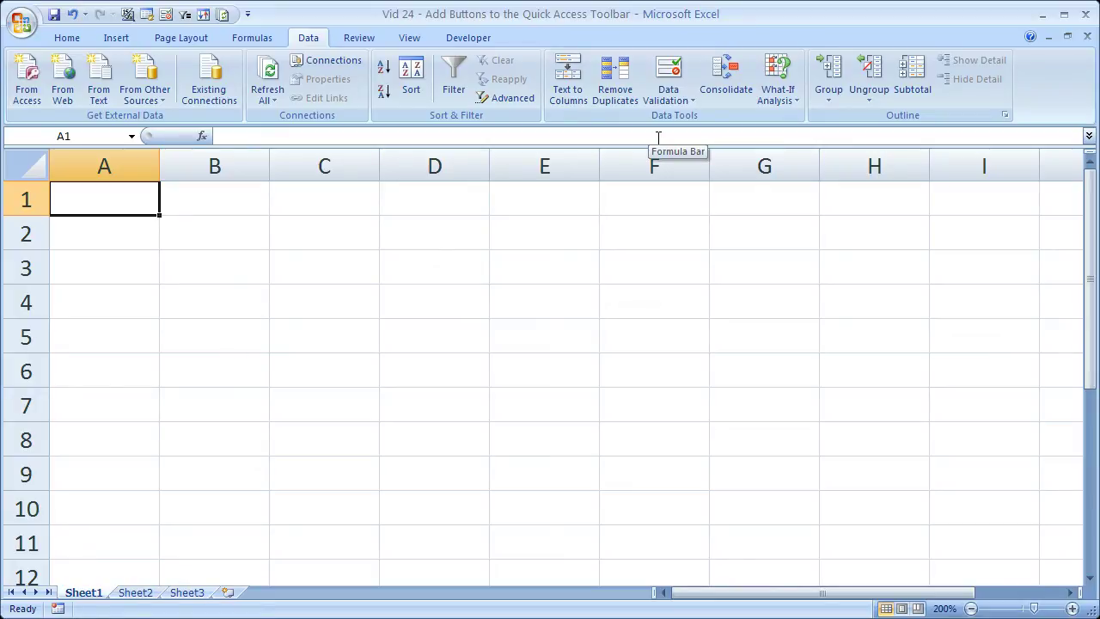
Step: Remove the Refresh All, Sort, Filter and Data Validation commands from the Quick Access Toolbar
right_click(223, 16)
left_click(228, 25)
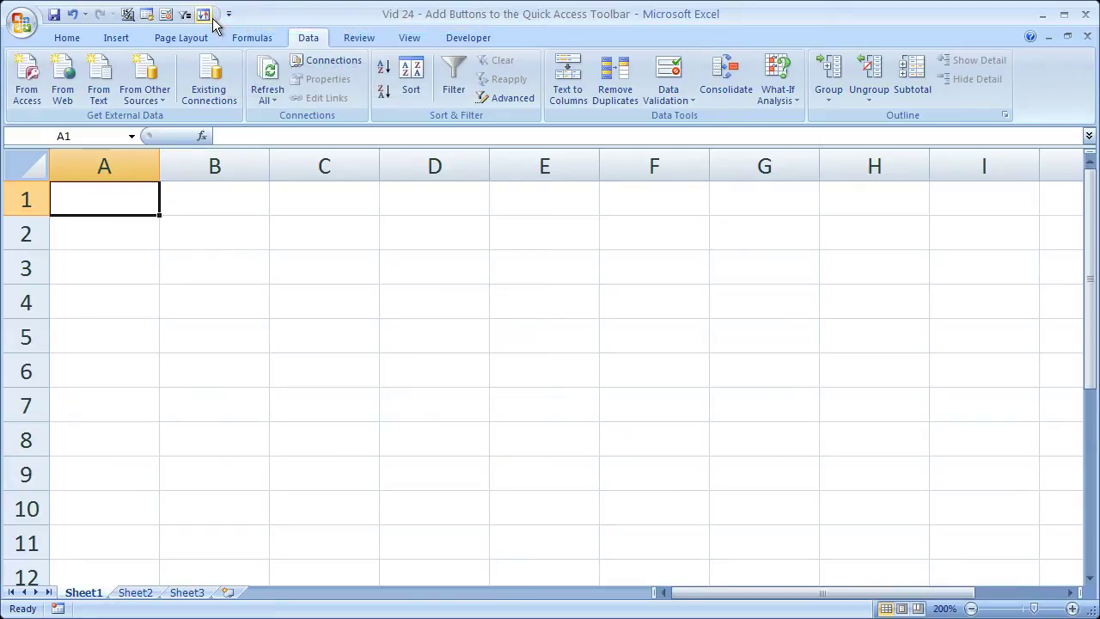
right_click(205, 16)
left_click(215, 25)
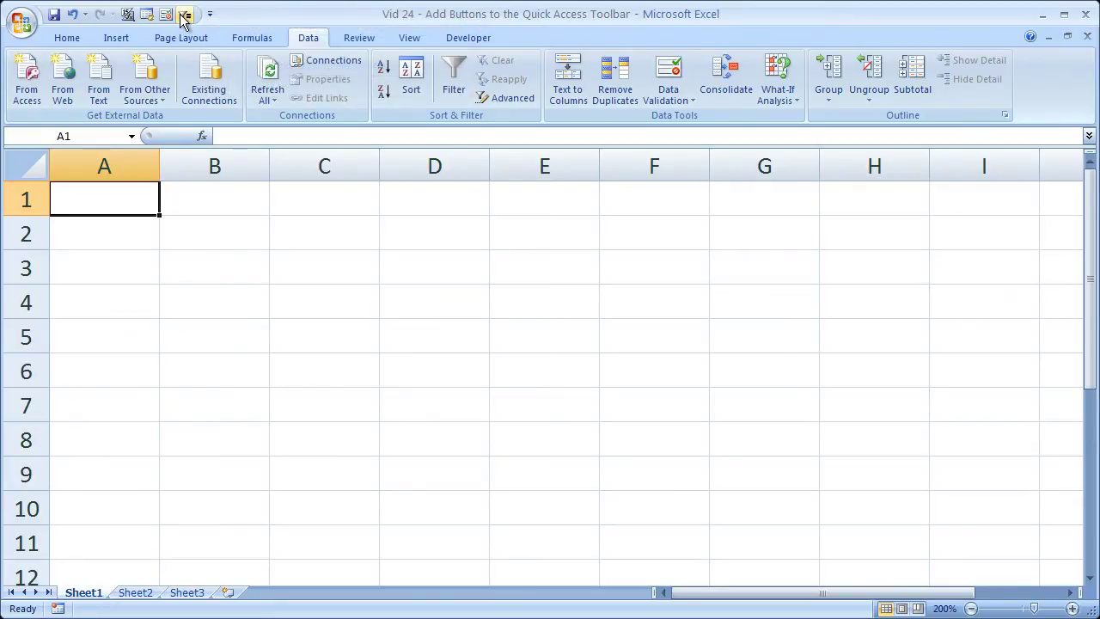
right_click(183, 15)
left_click(191, 24)
right_click(165, 16)
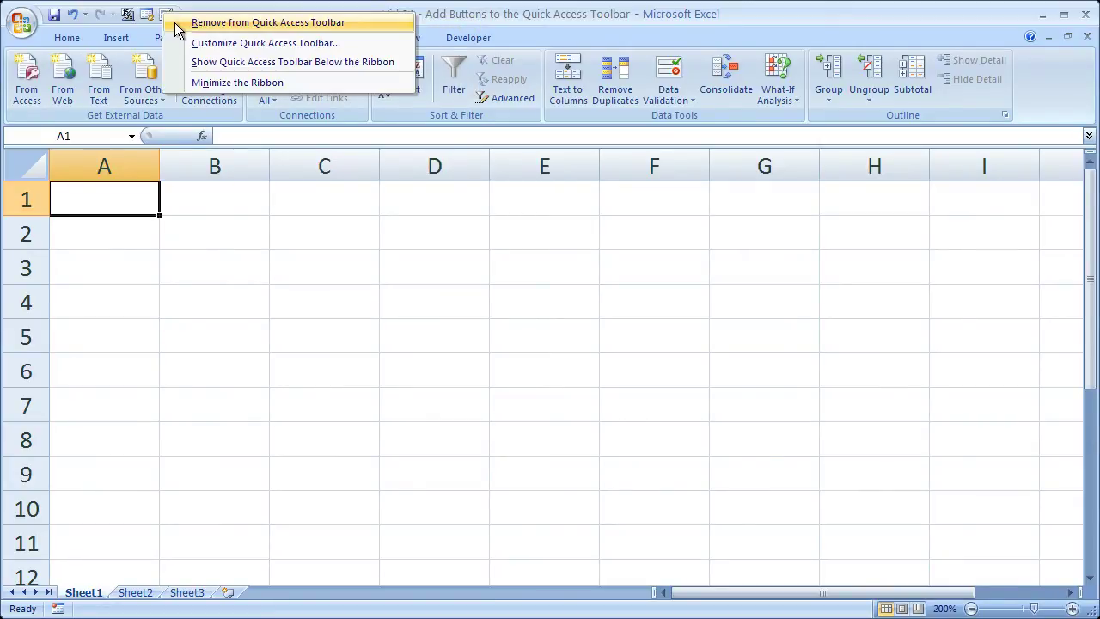
left_click(176, 25)
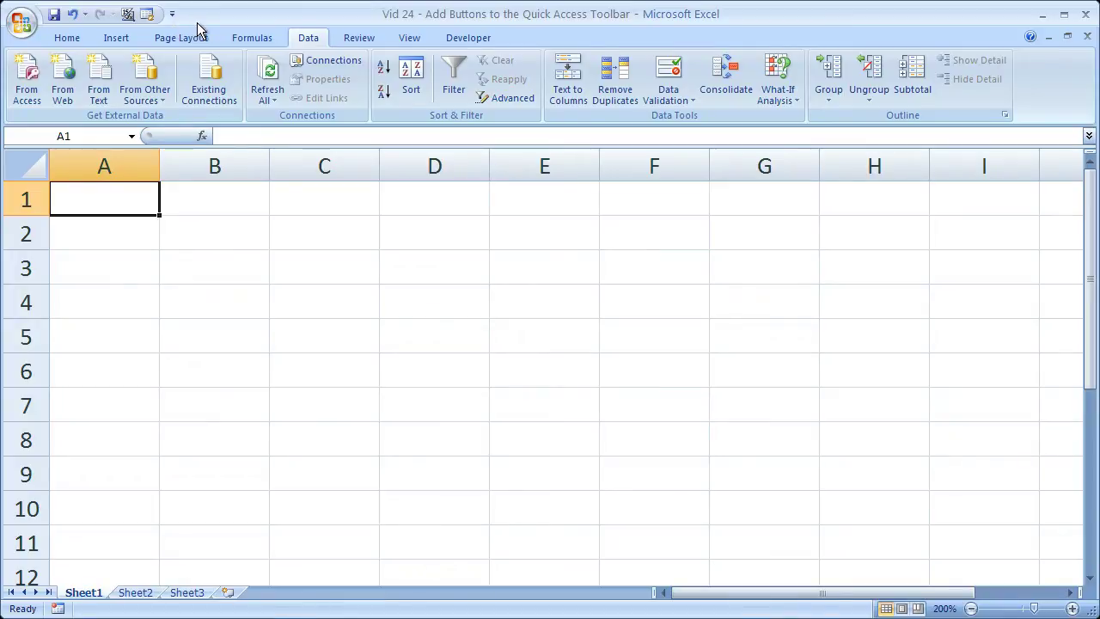
Step: Add a separator to the Quick Access Toolbar for all documents, placed between Redo and Show Formulas
left_click(172, 14)
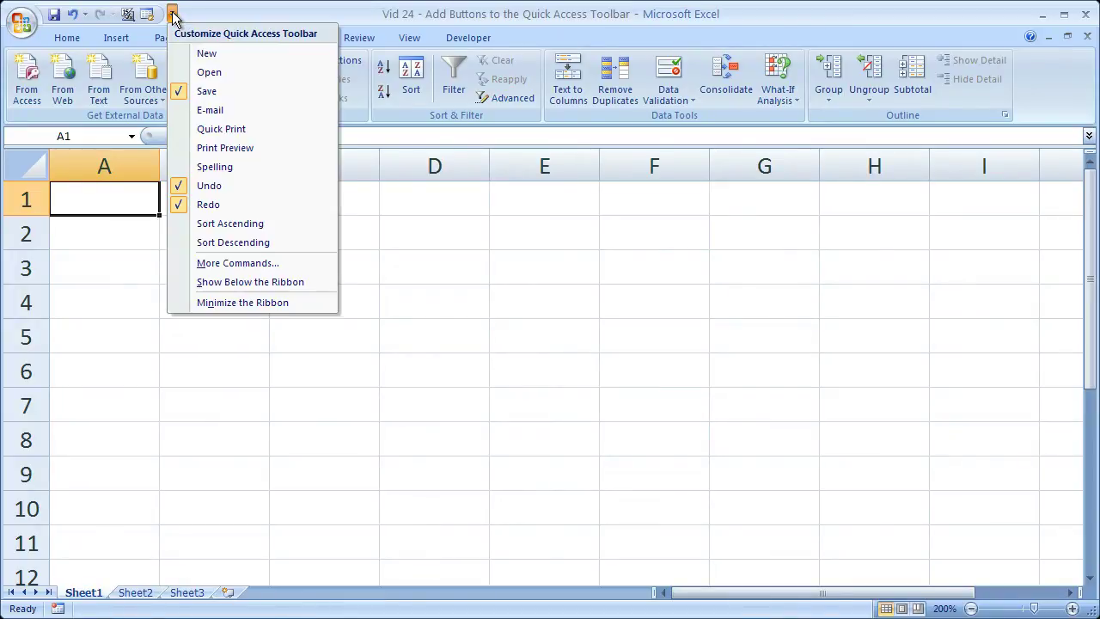
left_click(239, 267)
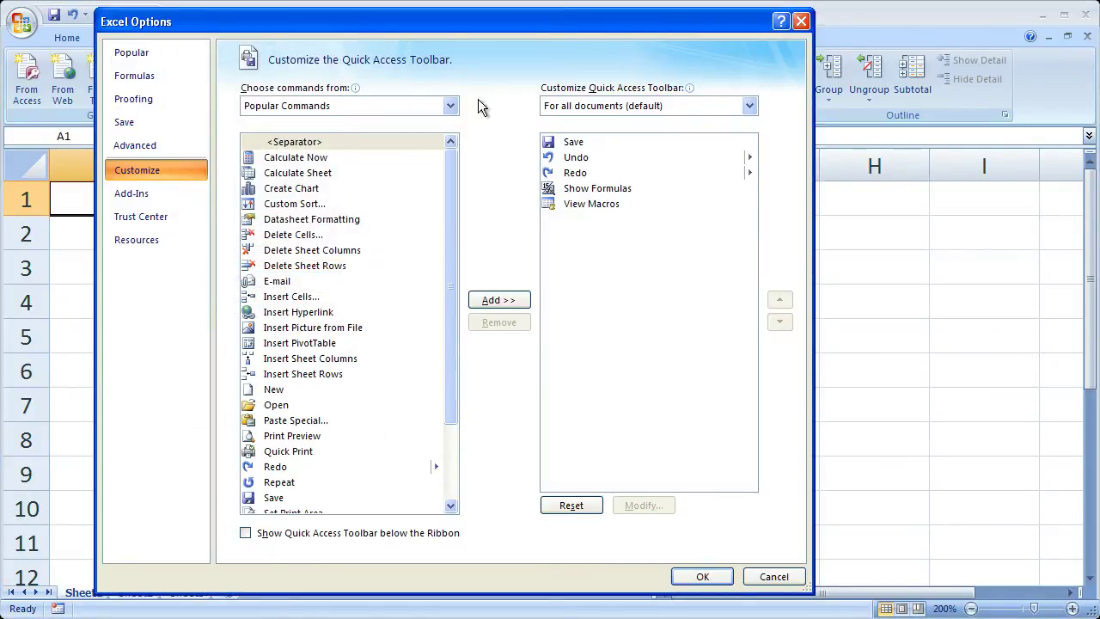
left_click(450, 106)
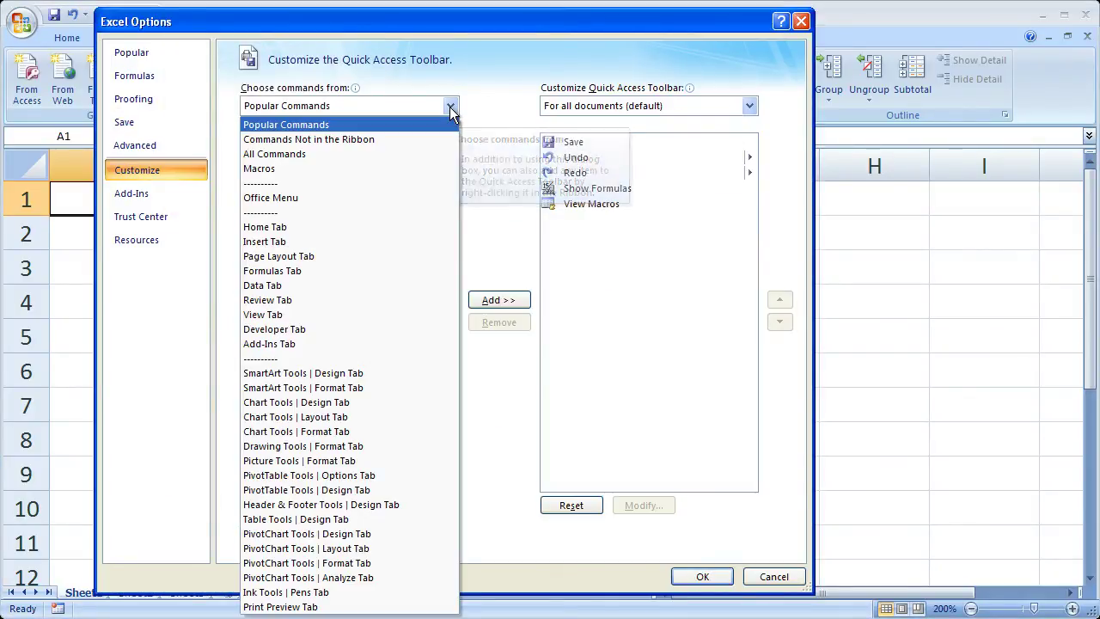
left_click(451, 105)
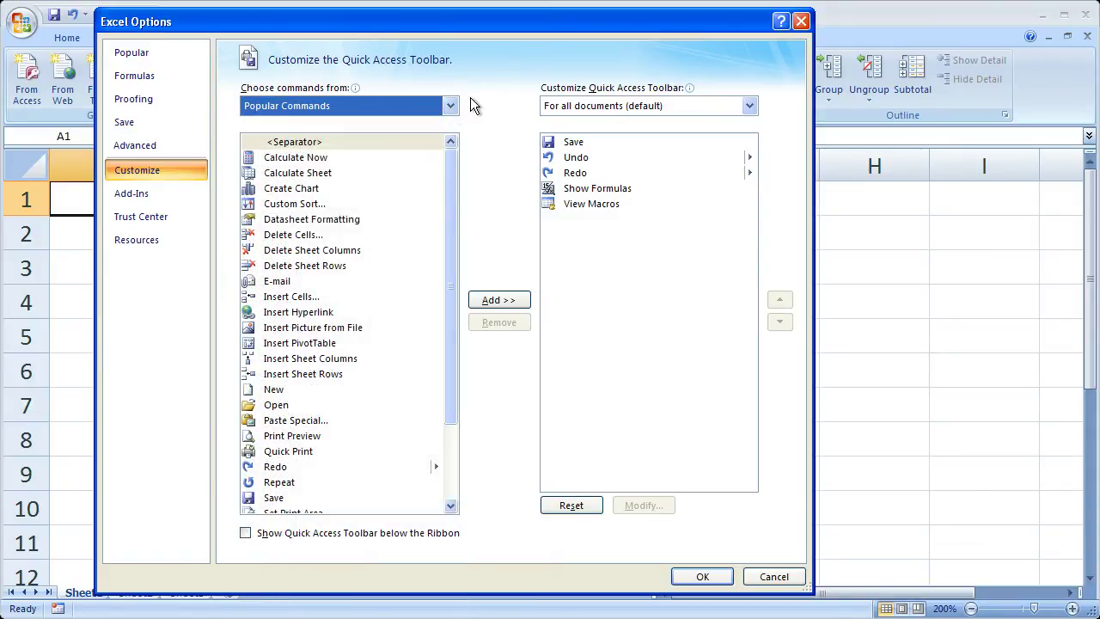
left_click(301, 141)
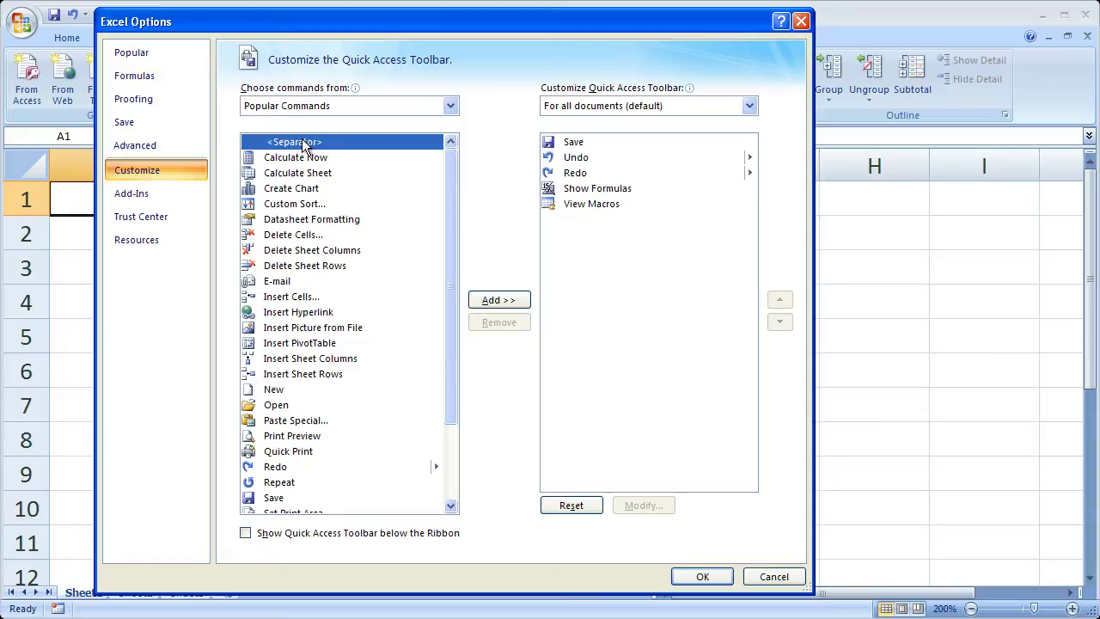
left_click(507, 306)
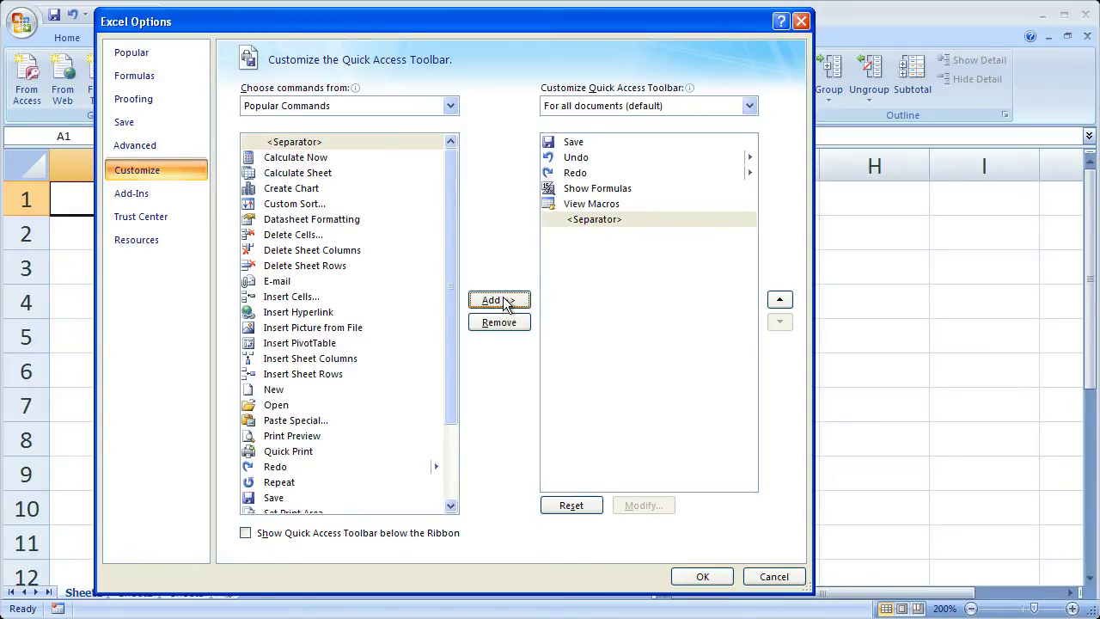
left_click(575, 218)
left_click(779, 300)
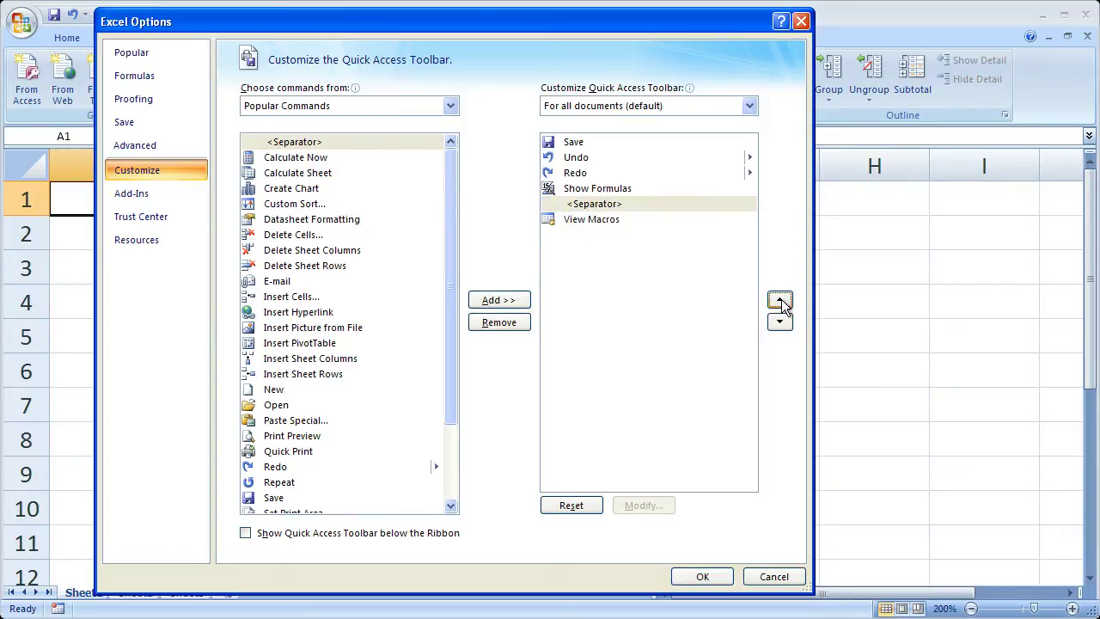
left_click(780, 300)
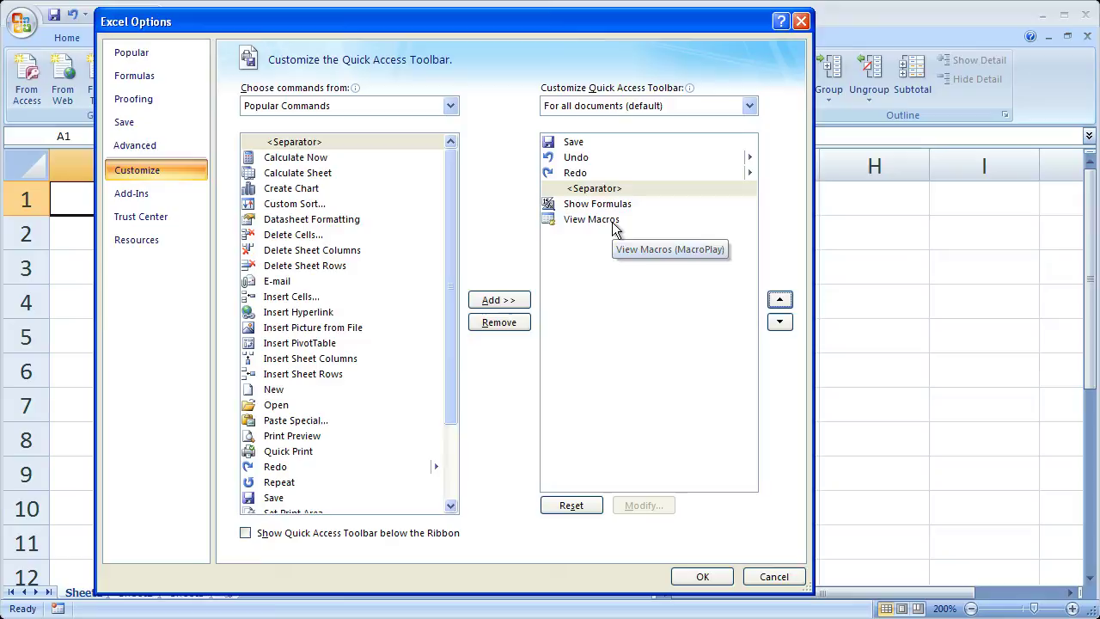
left_click(694, 576)
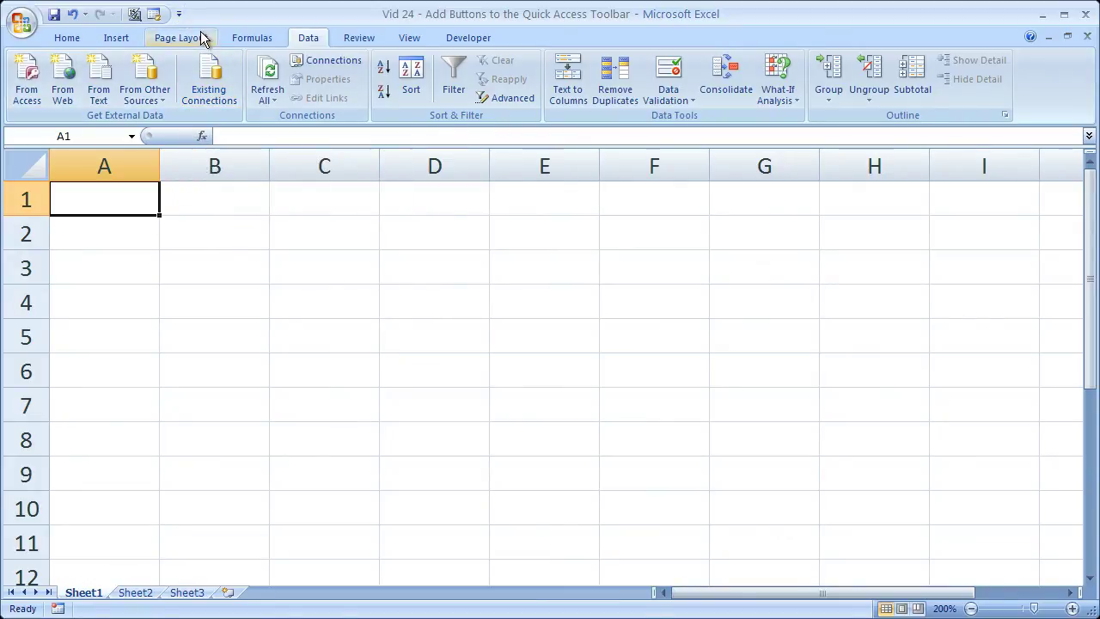
Step: Show the Quick Access Toolbar below the Ribbon, and return it above the Ribbon
left_click(179, 14)
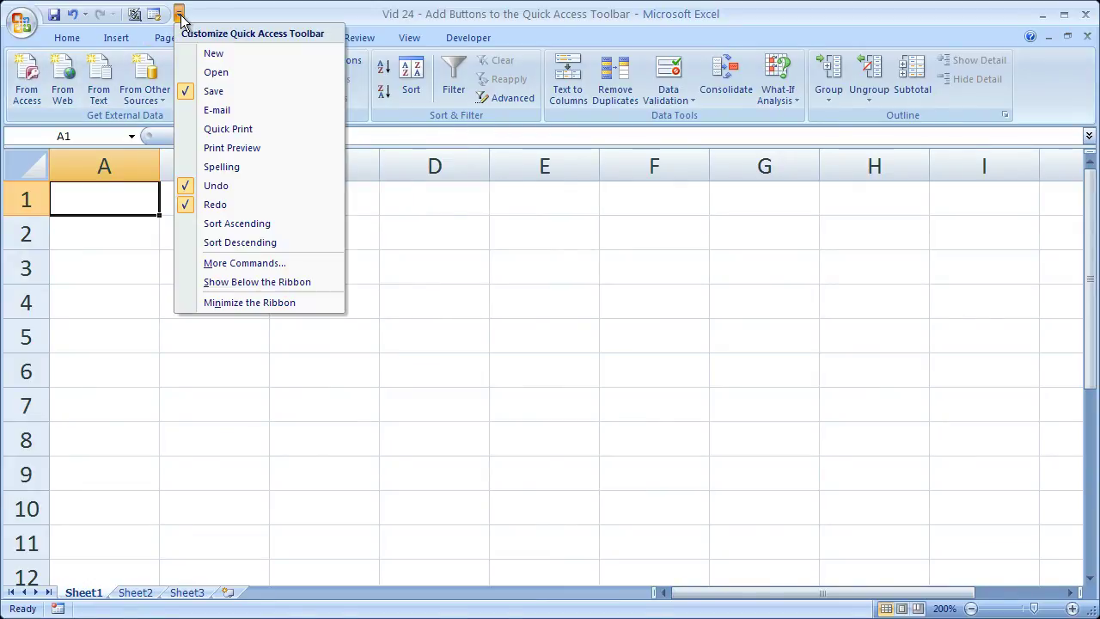
left_click(247, 284)
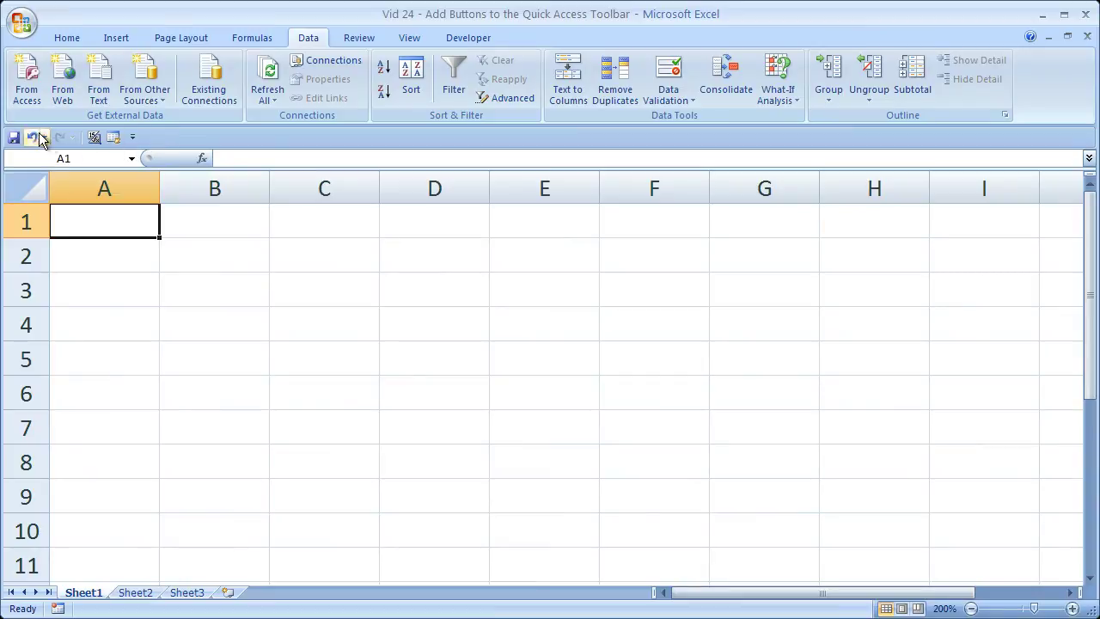
left_click(133, 139)
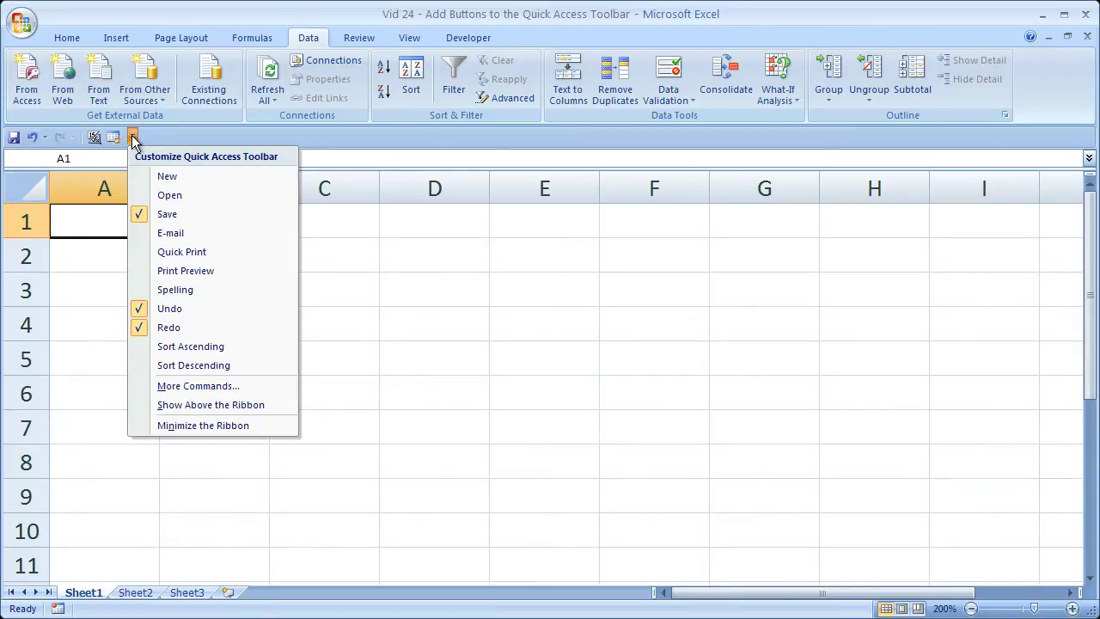
left_click(199, 408)
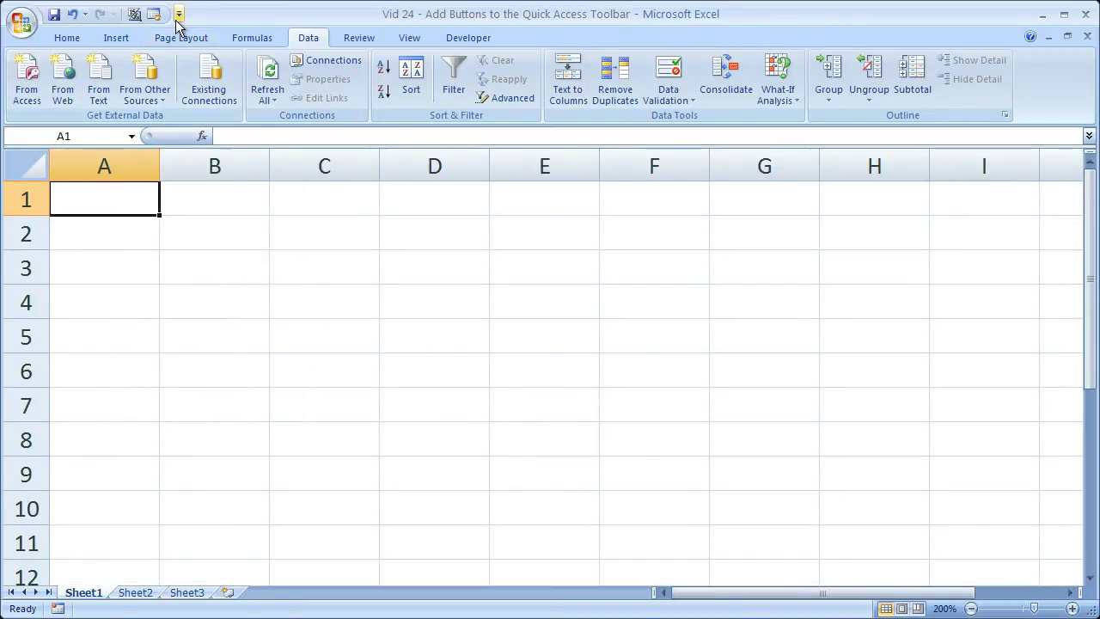
Step: Move the Quick Access Toolbar beneath the Ribbon once more and restore its position above the Ribbon
left_click(177, 15)
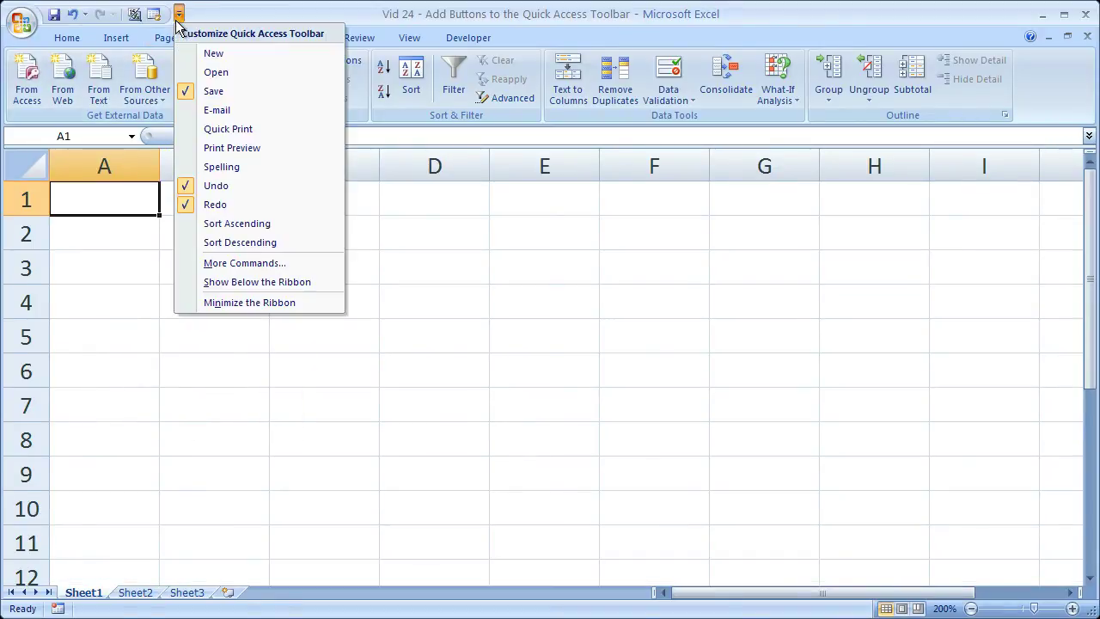
left_click(234, 286)
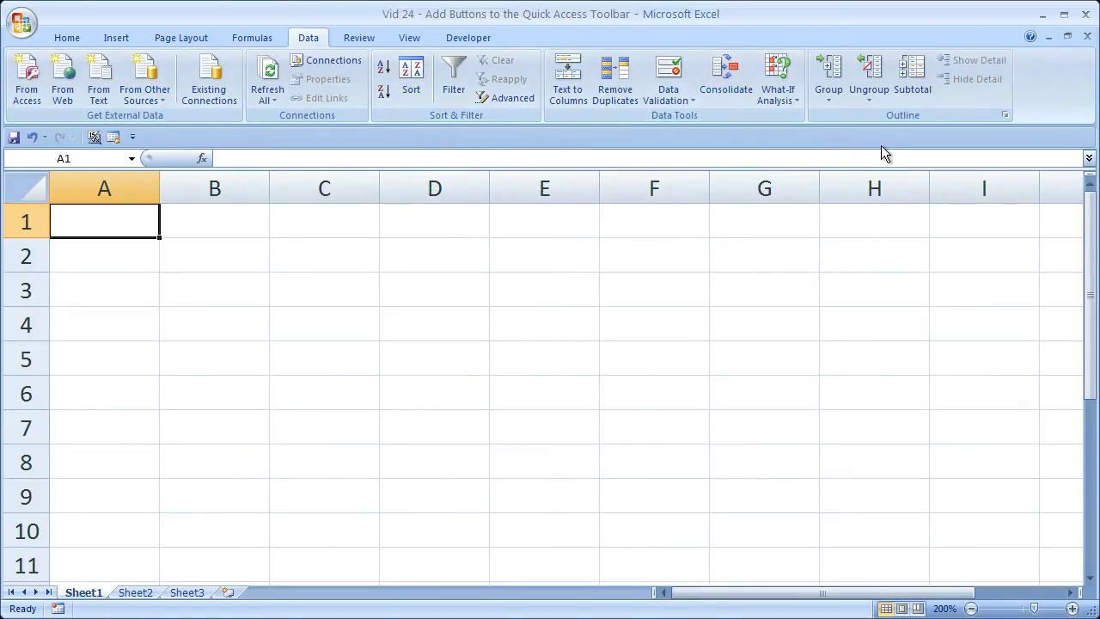
left_click(133, 138)
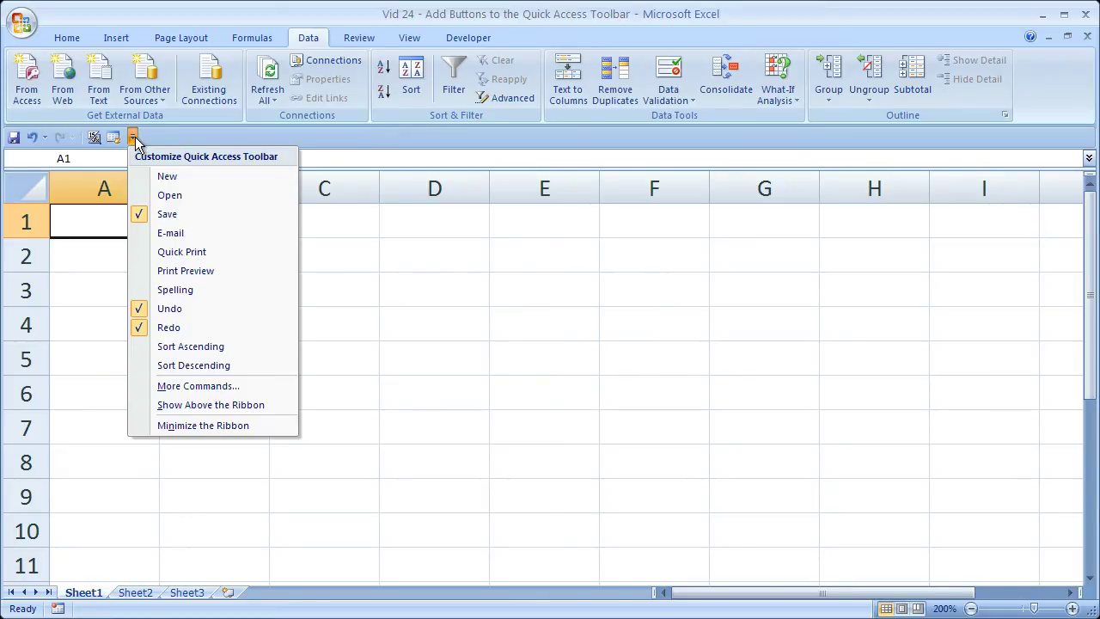
left_click(172, 405)
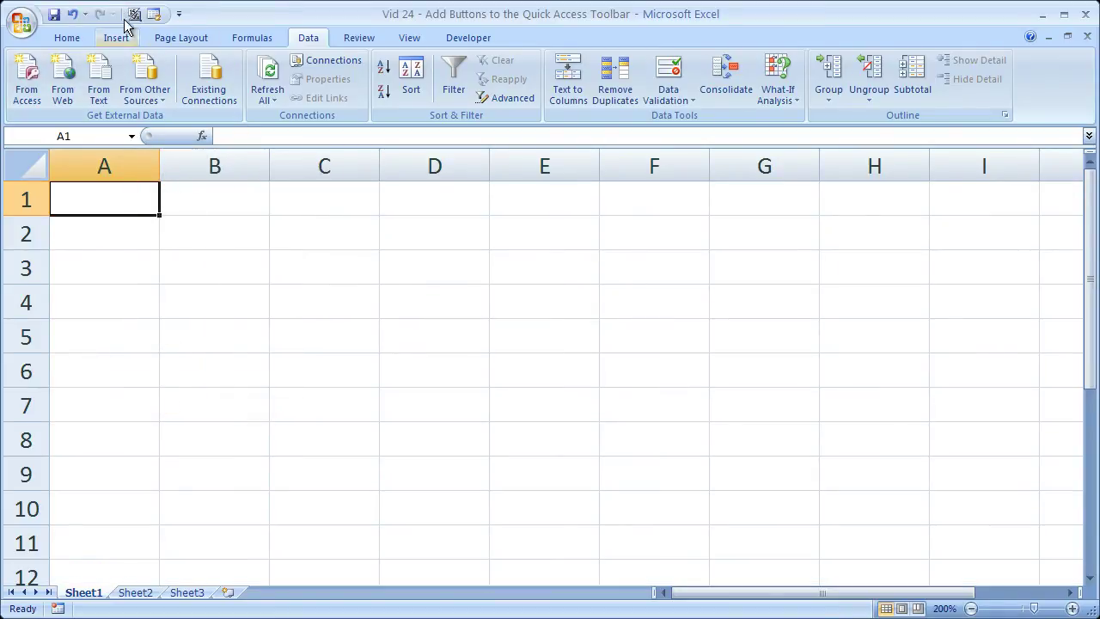
Step: Remove the separator between Redo and Show Formulas from the Quick Access Toolbar for all documents
left_click(178, 15)
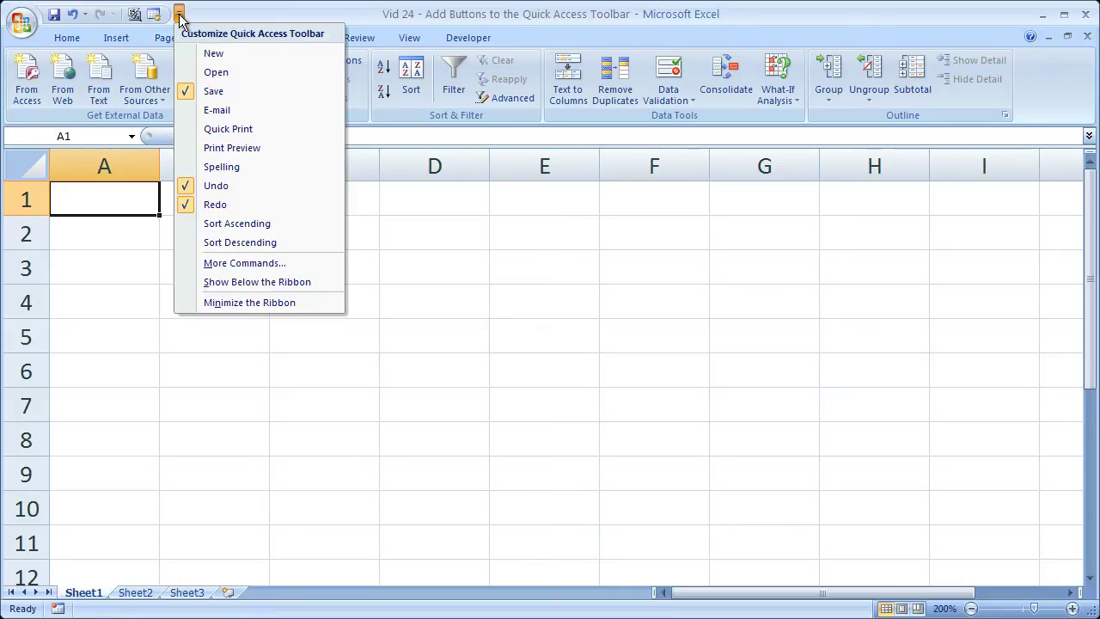
left_click(239, 263)
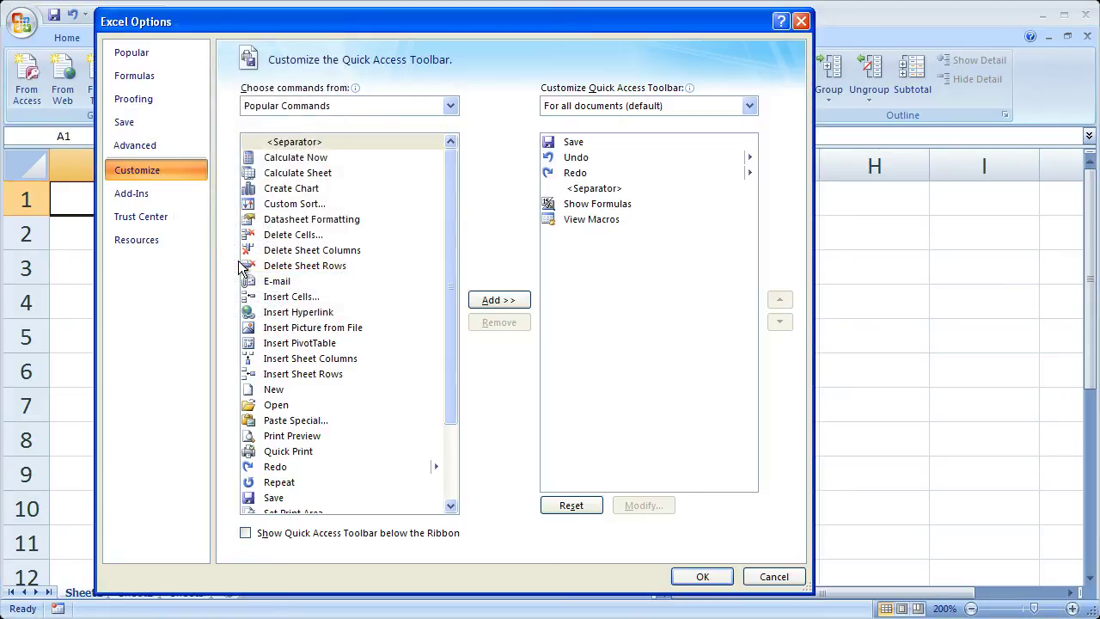
left_click(580, 191)
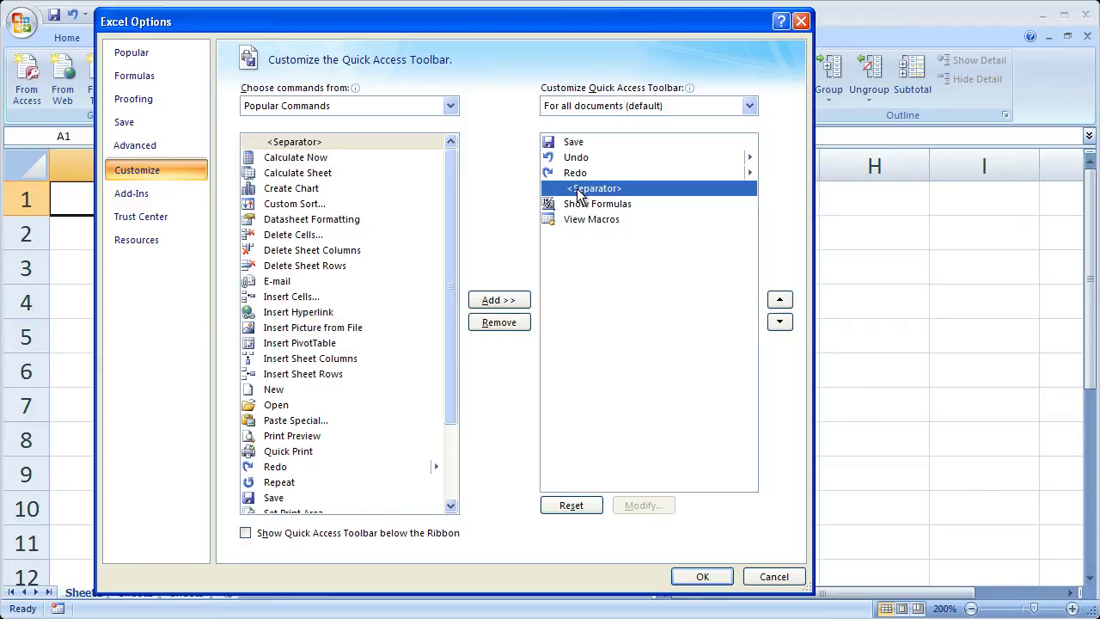
left_click(507, 328)
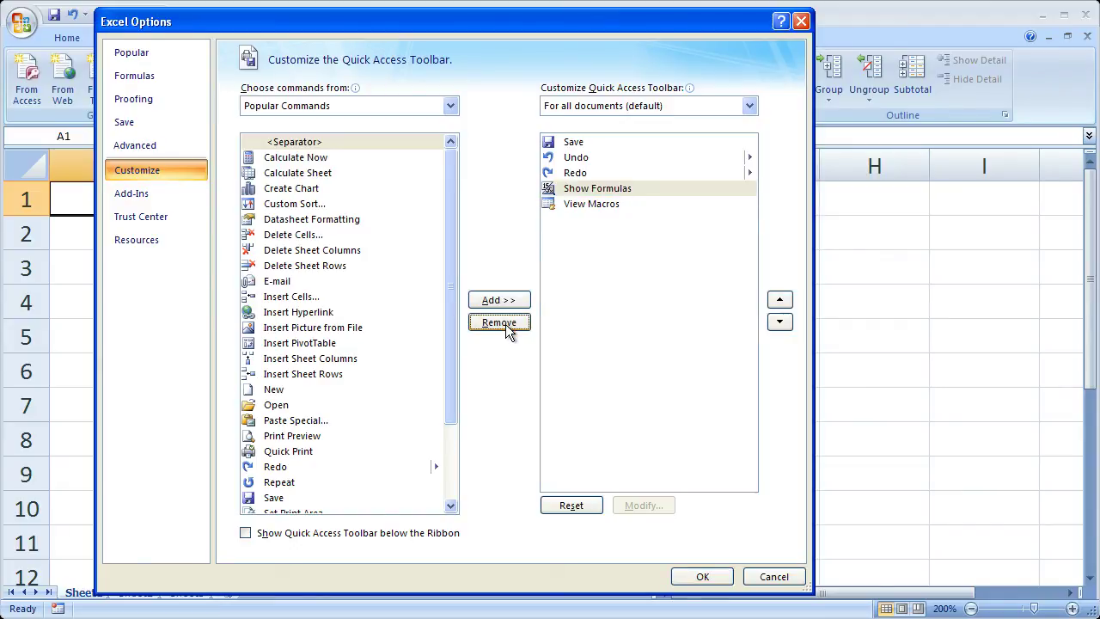
left_click(681, 574)
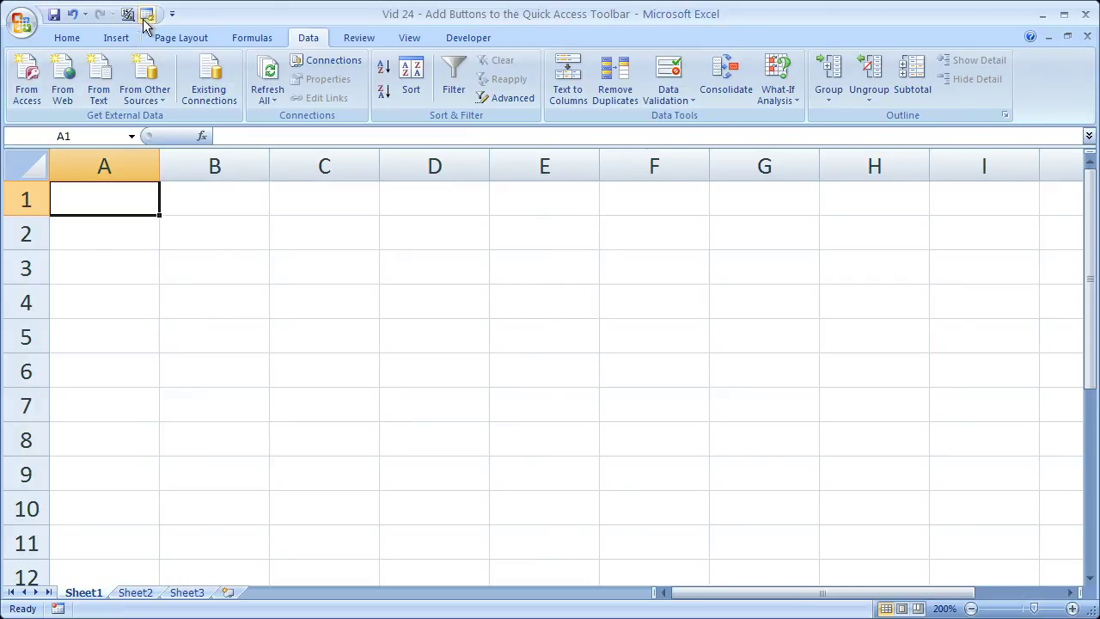
Step: View the Quick Access Toolbar customization page in Excel Options and close it without saving changes
left_click(26, 24)
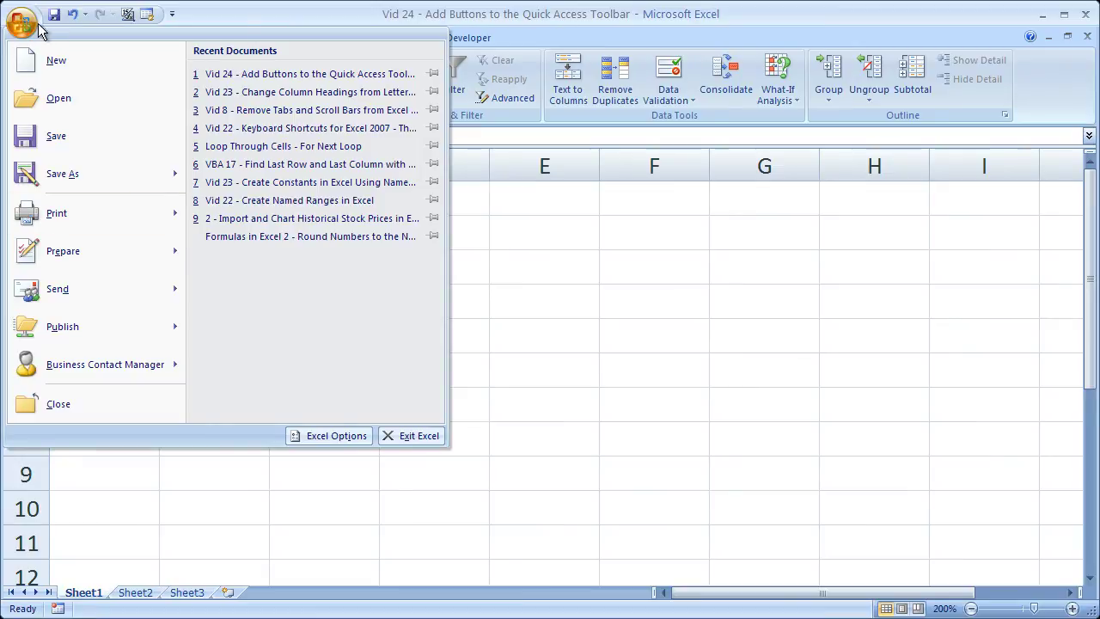
left_click(314, 437)
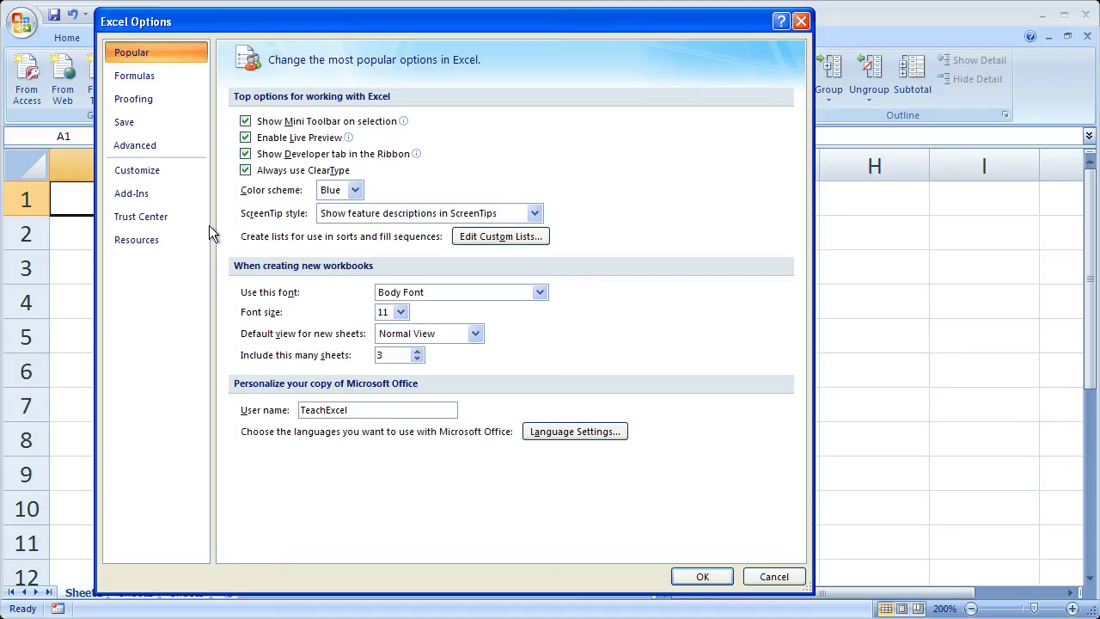
left_click(142, 169)
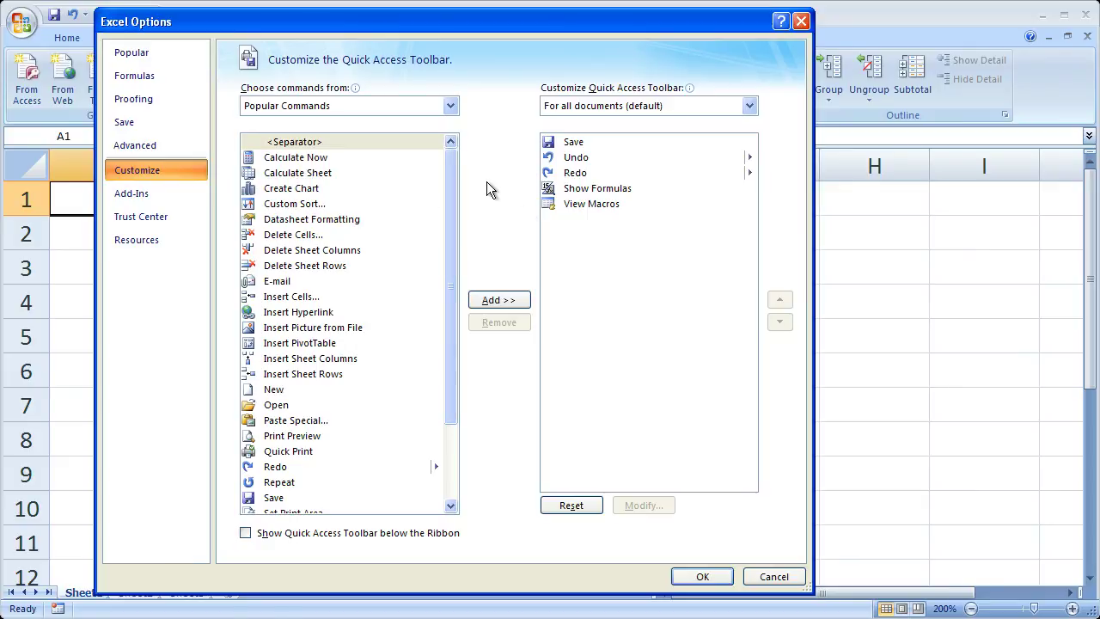
left_click(763, 579)
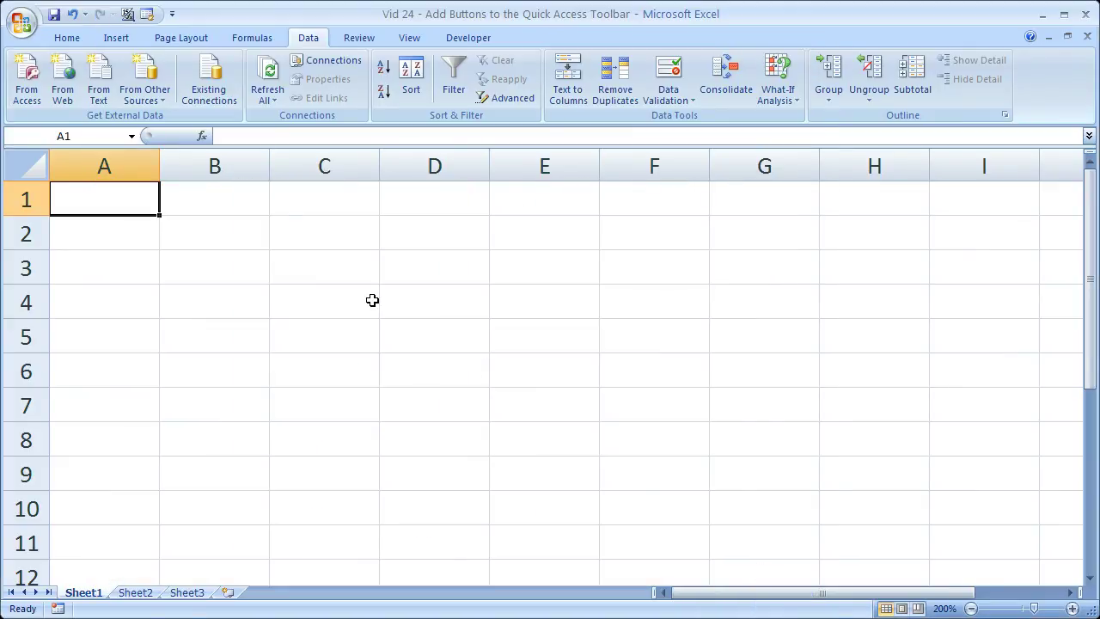